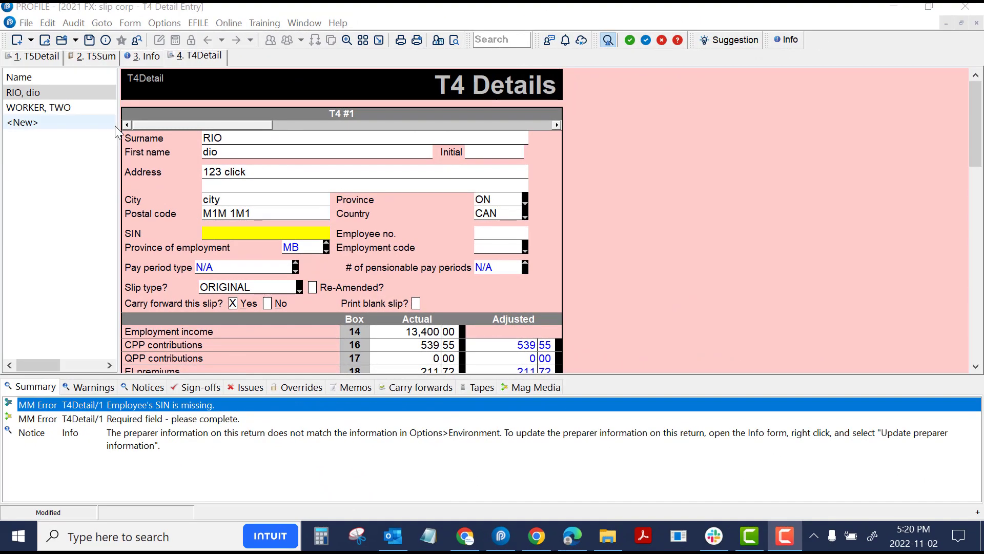
Start the FX EFILE federal slips session, which flags the T4 as work in process
left_click(218, 231)
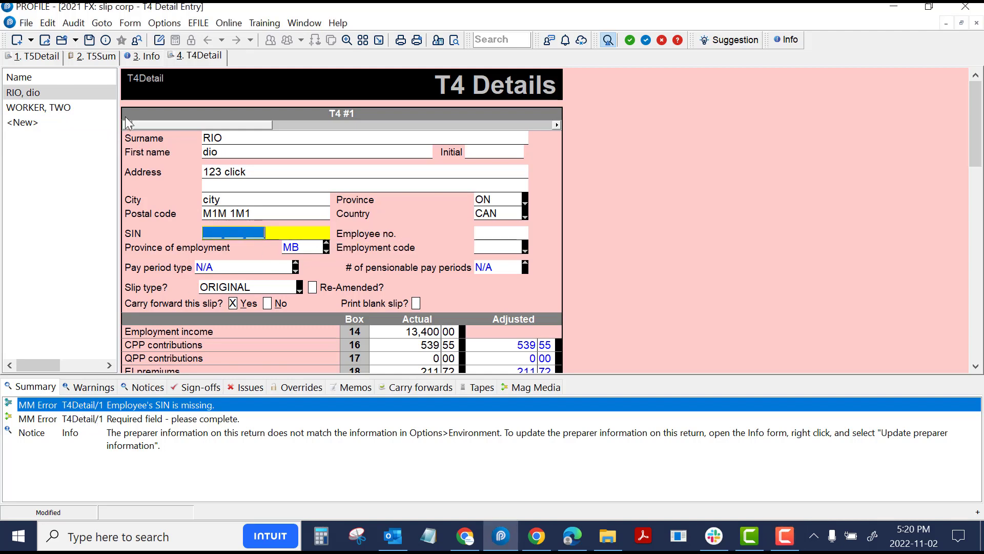
left_click(200, 29)
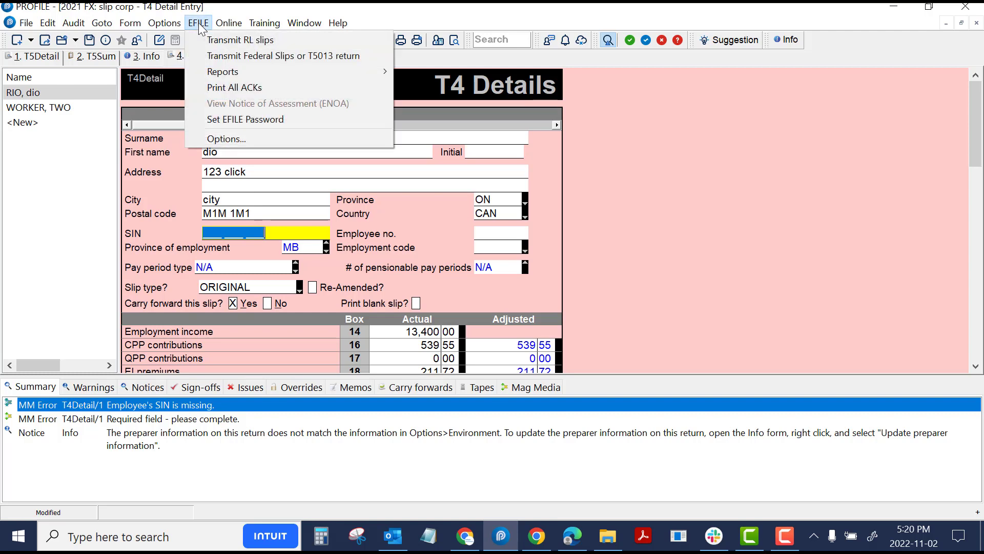
left_click(238, 57)
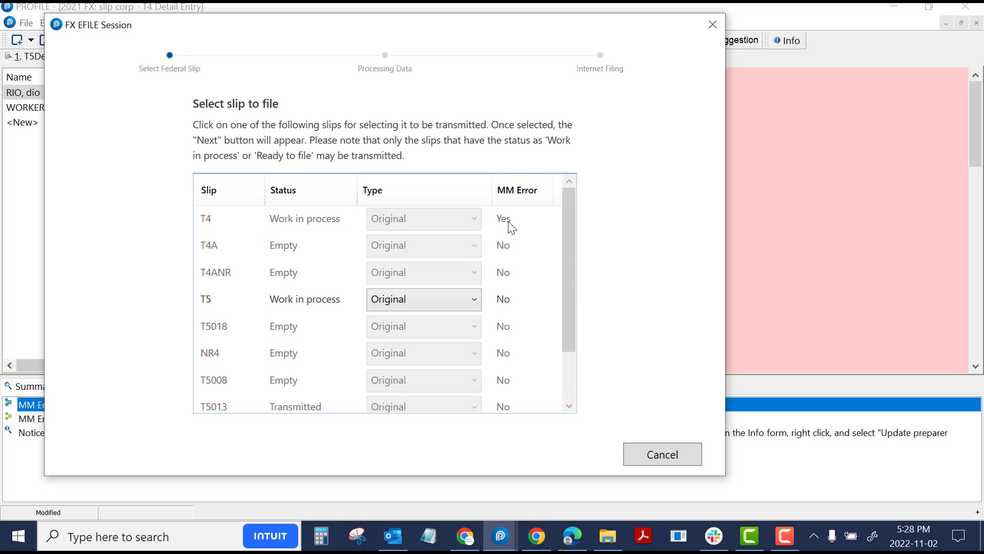
Cancel filing and paste the employee SIN 123 123 127 into the T4
left_click(652, 452)
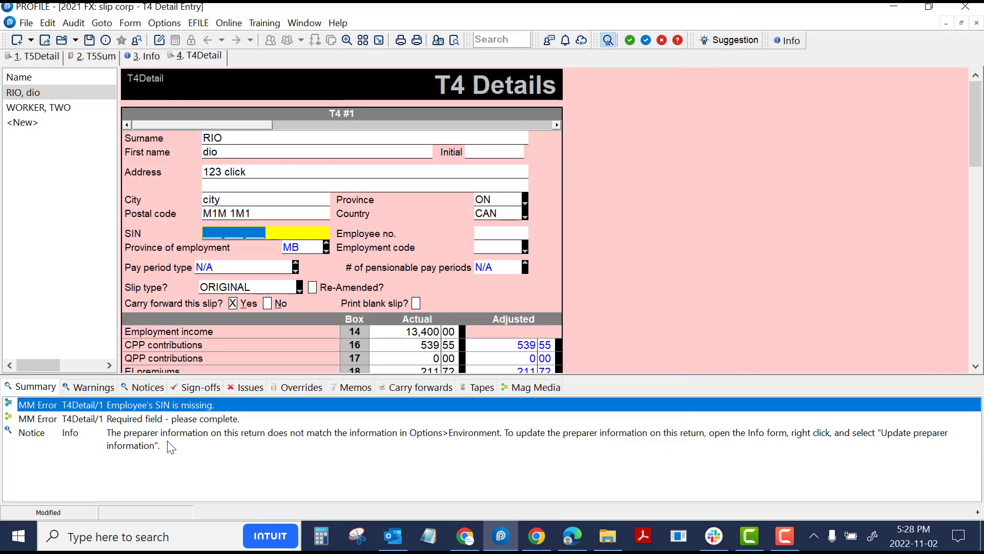
left_click(216, 231)
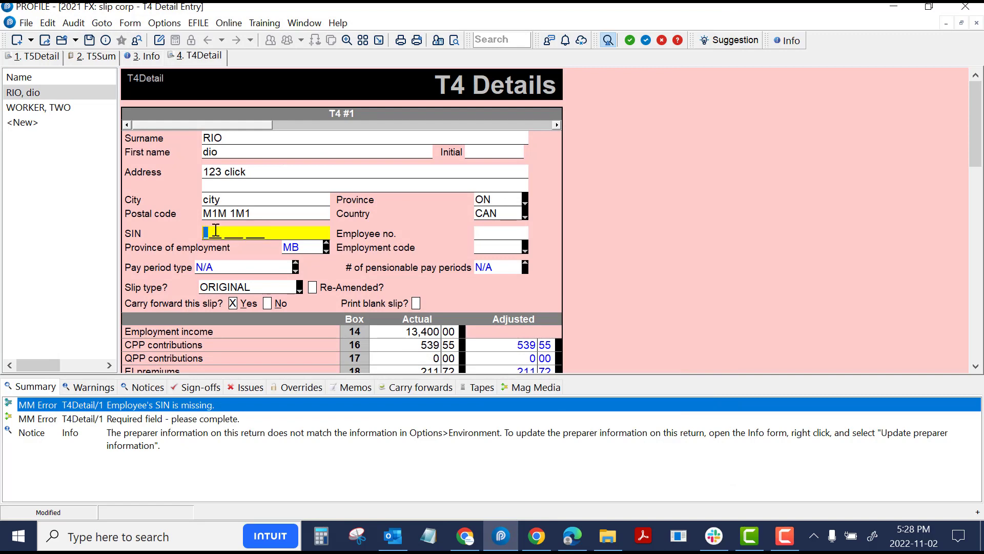
right_click(216, 230)
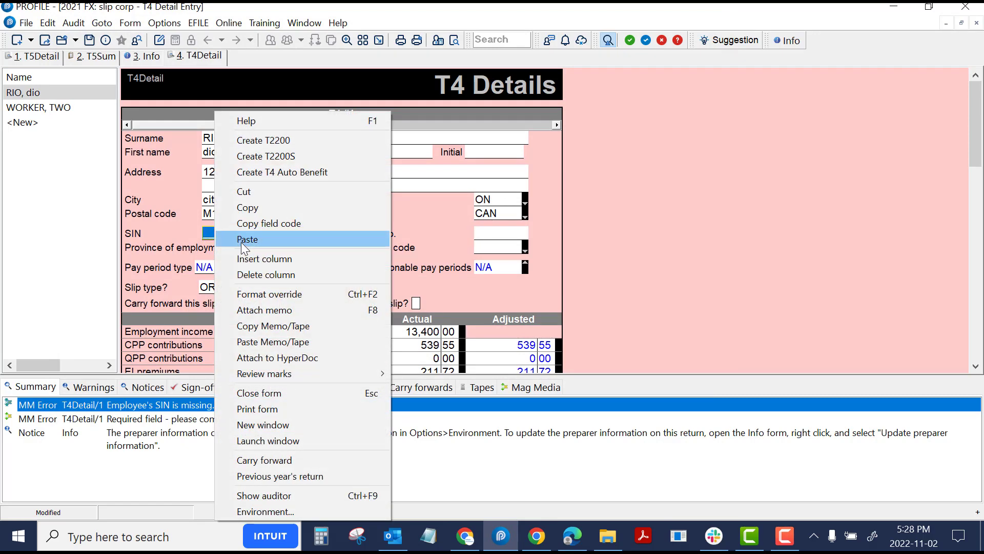
left_click(242, 240)
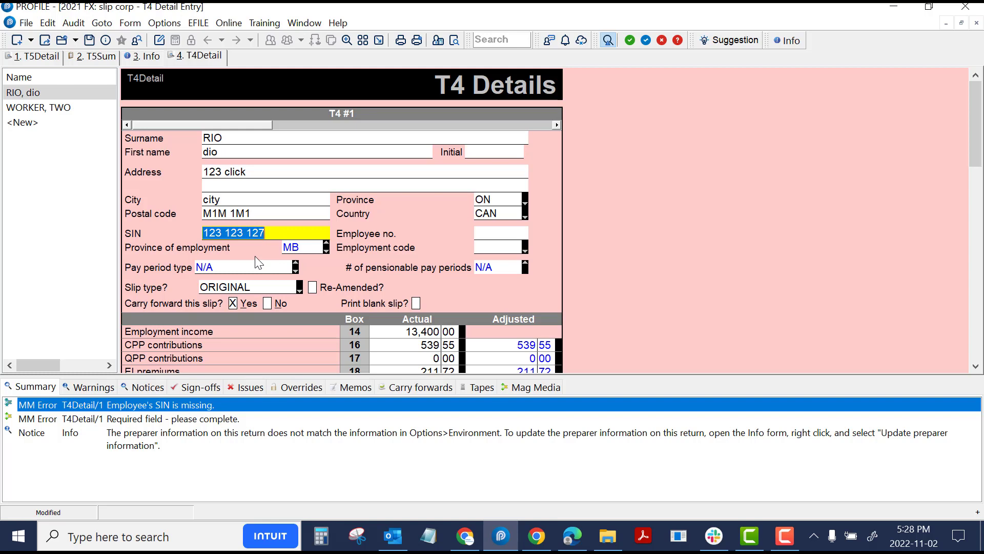
key("Tab")
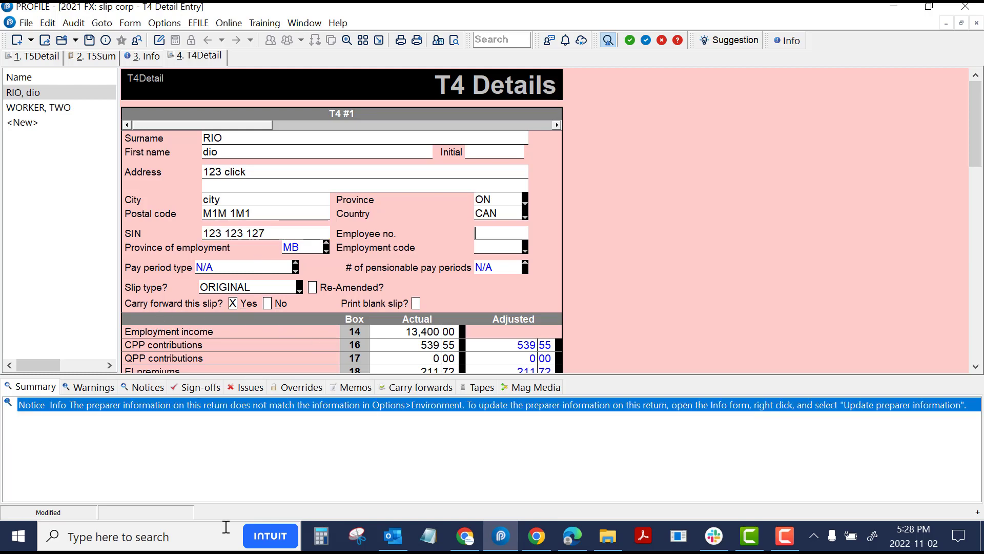
Confirm the Warnings and Summary tabs no longer show missing-SIN errors
left_click(93, 388)
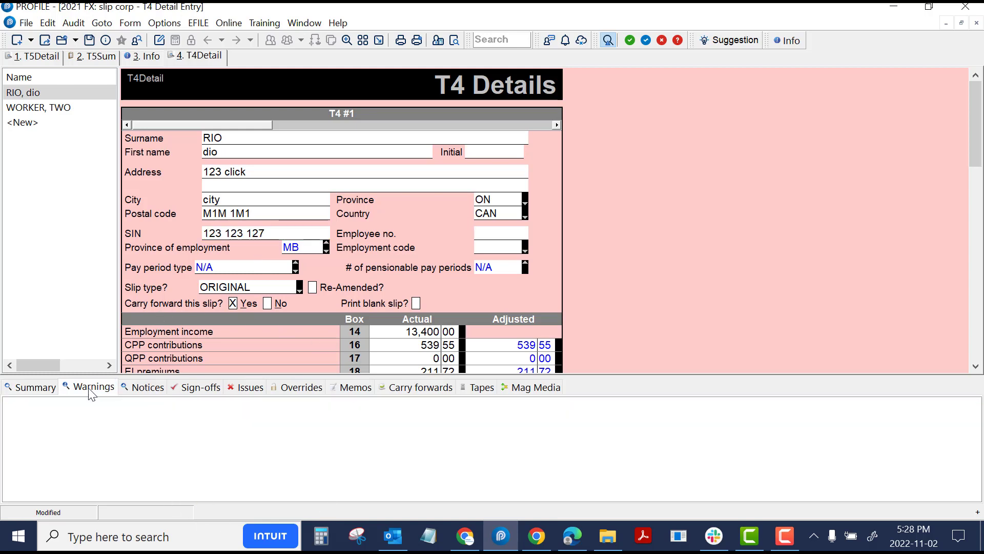
left_click(30, 385)
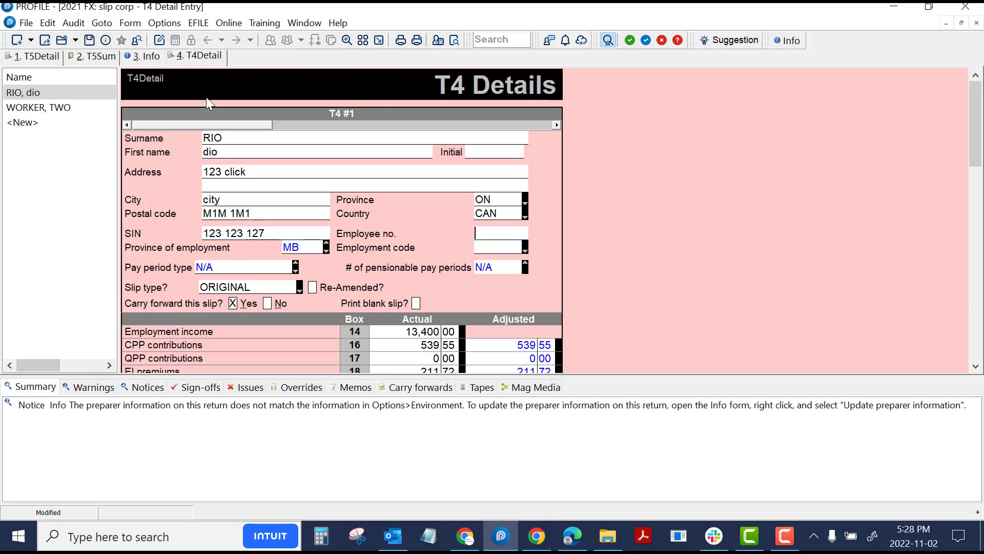
left_click(201, 28)
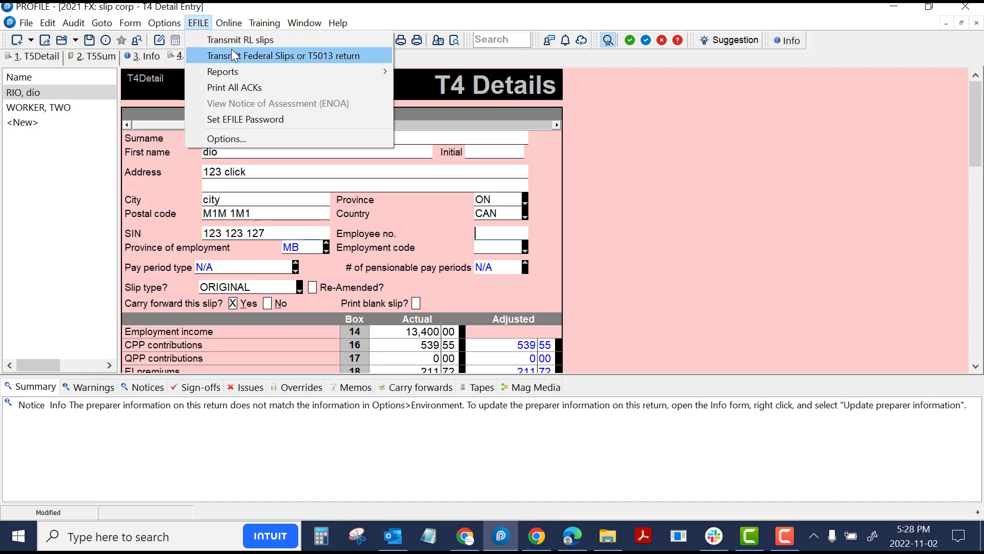
Select the T4 slip in the federal slips list and process it into an XML file
left_click(282, 62)
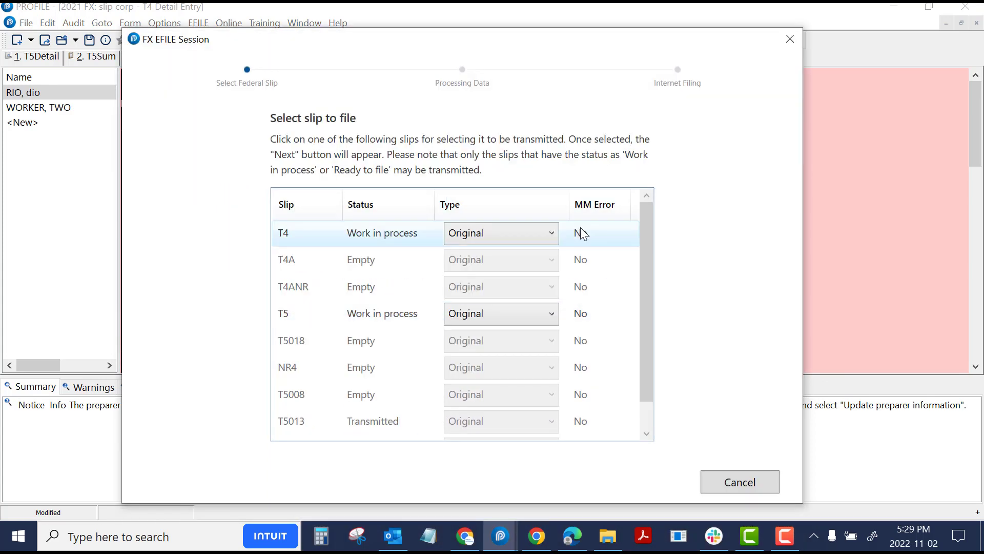
left_click(582, 234)
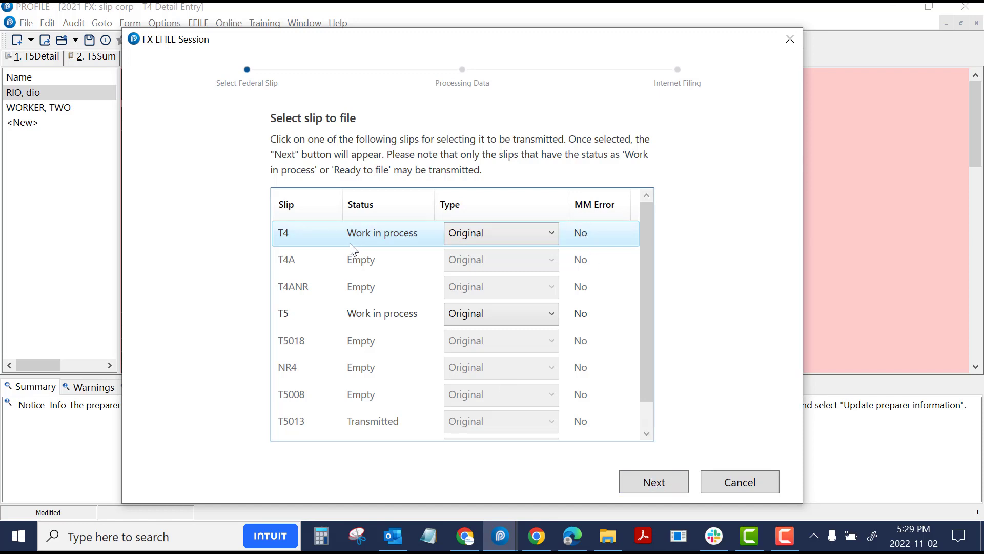
left_click(642, 479)
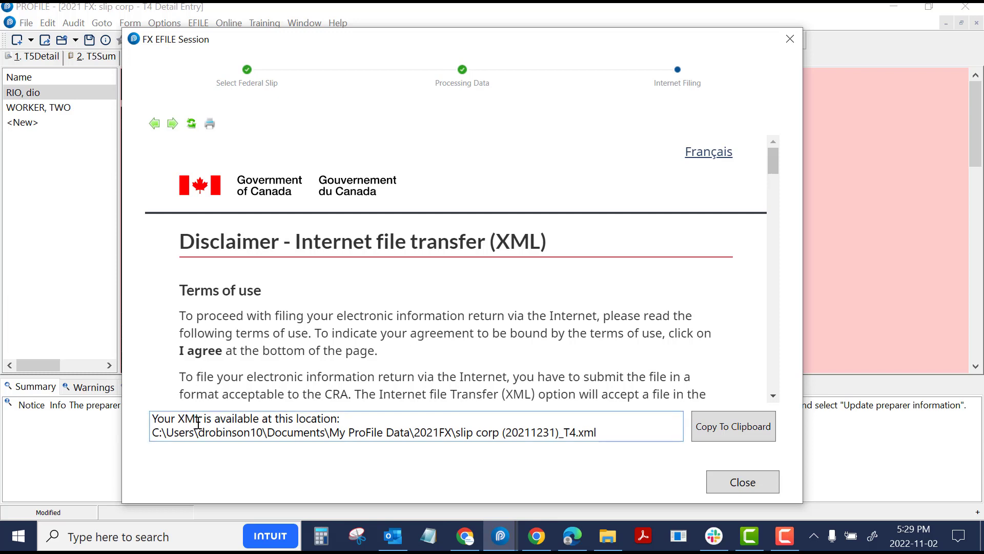
Review the CRA disclaimer and XML file path, then accept the terms of use
left_click_drag(179, 241, 634, 260)
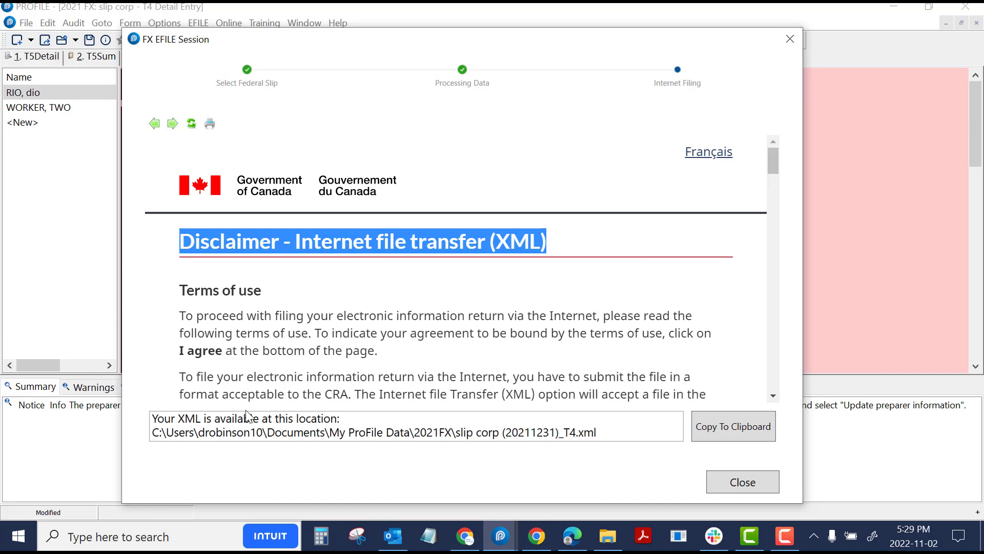
double_click(397, 432)
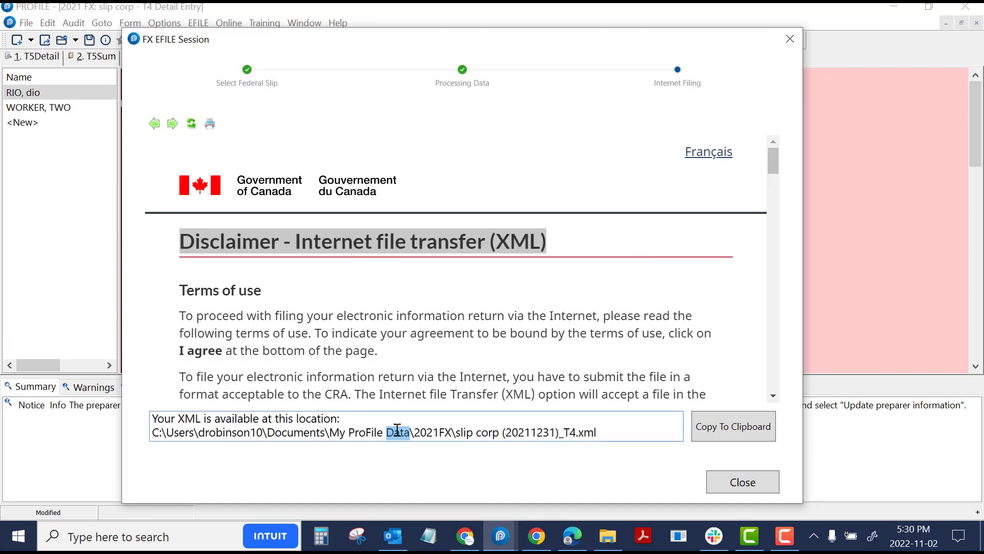
left_click(396, 431)
left_click(772, 163)
left_click_drag(772, 163, 772, 175)
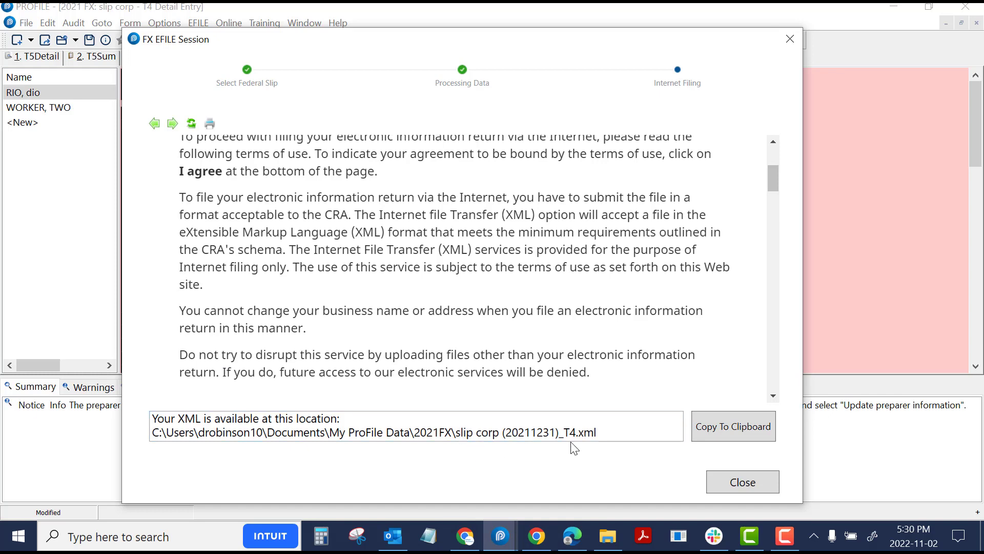
scroll(776, 230, "down", 5)
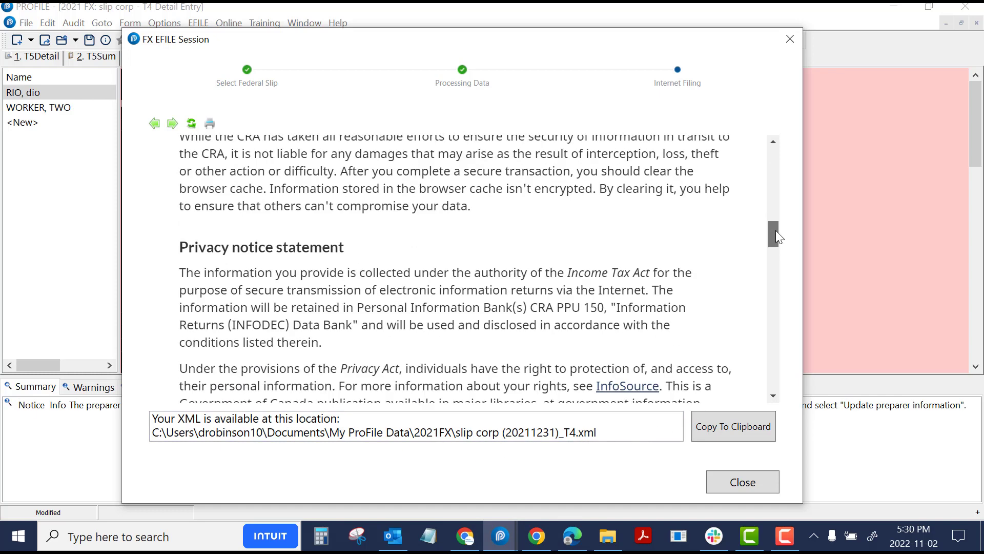
scroll(776, 297, "down", 5)
left_click_drag(777, 298, 769, 321)
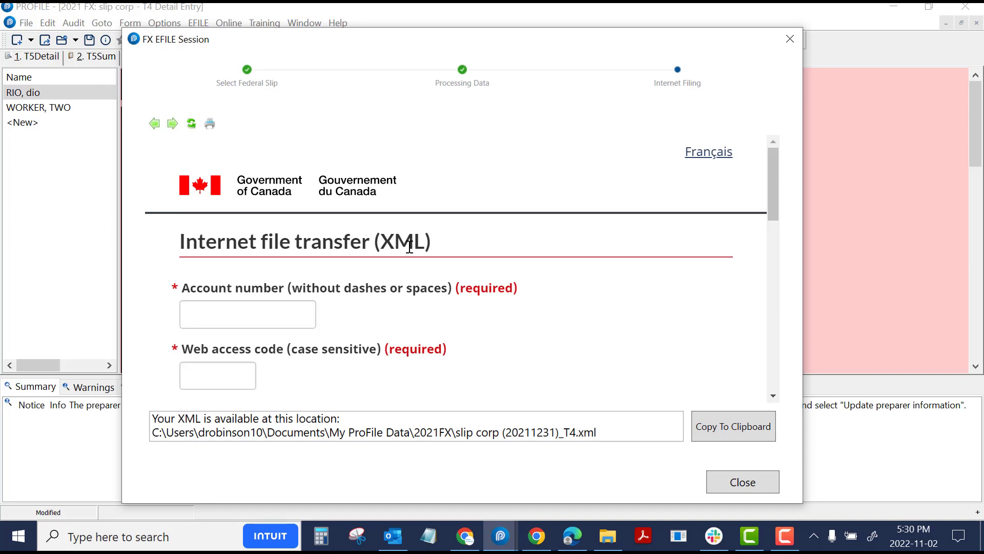
Leave the CRA account number and web access code unentered and exit the FX EFILE session
left_click(219, 311)
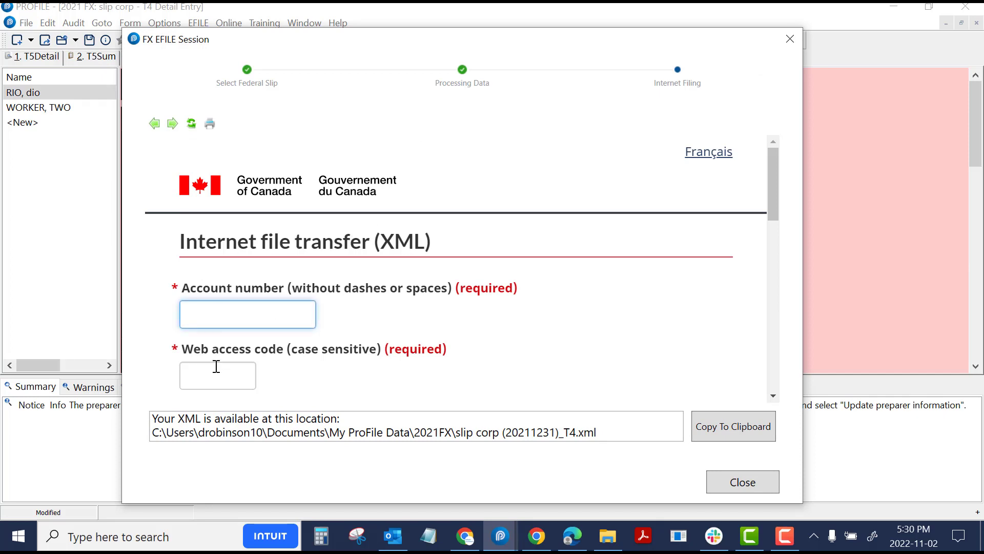
left_click(215, 369)
left_click(203, 317)
left_click(207, 383)
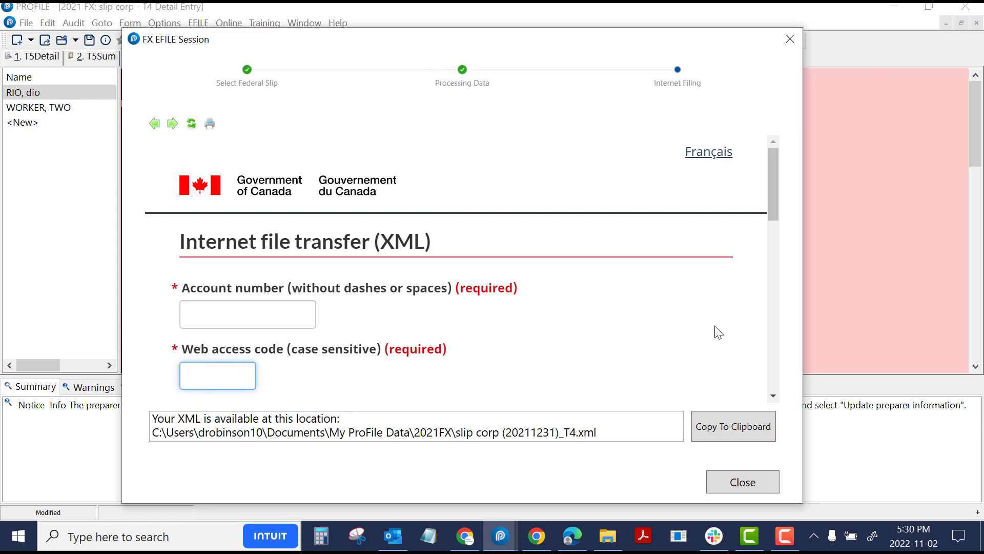
left_click(743, 482)
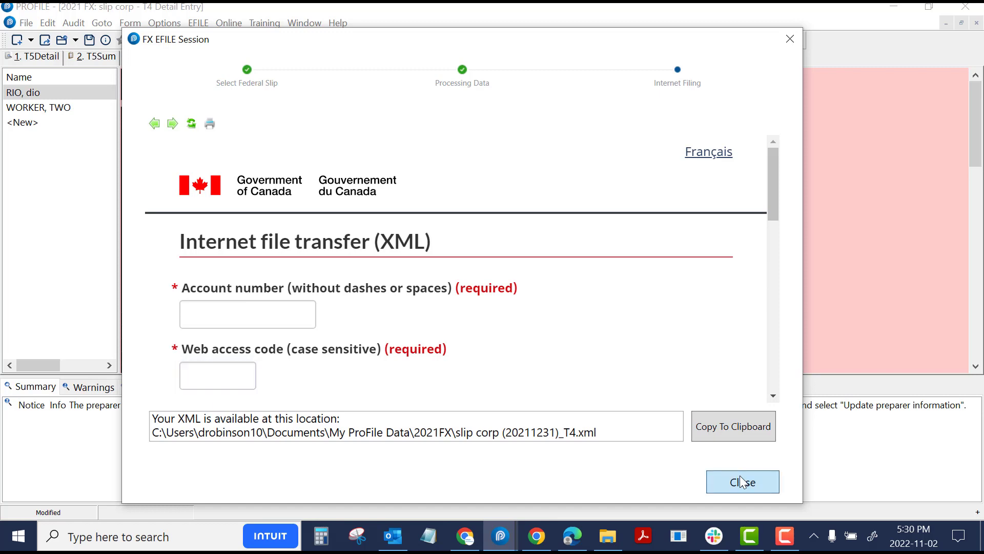
left_click(742, 482)
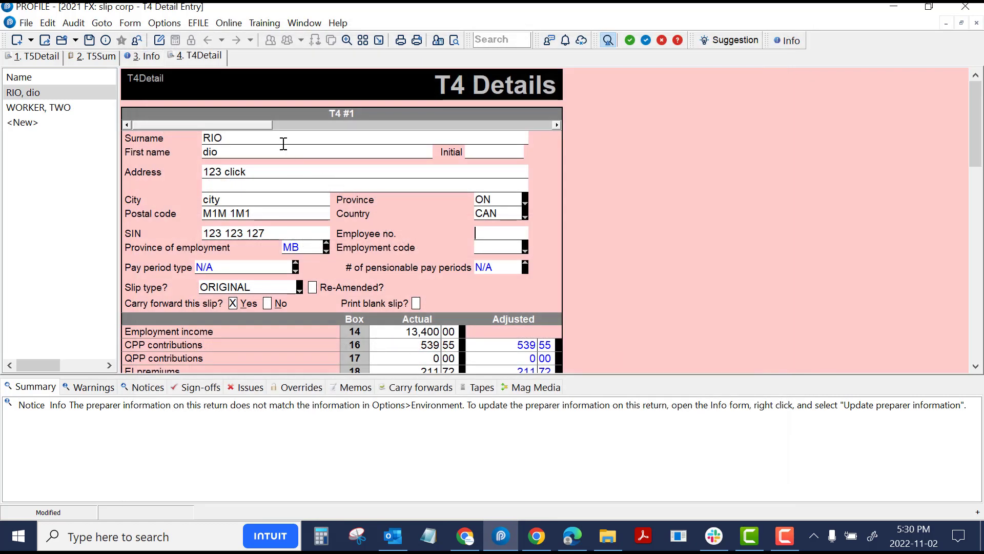
Check in file properties that the T4 slip's EFiling status reads EFILED
left_click(105, 40)
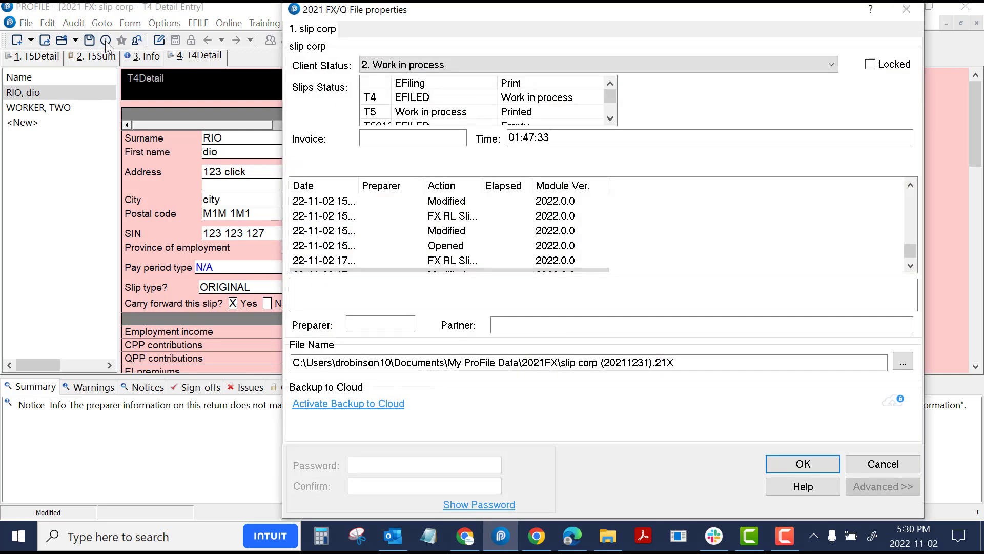
left_click(427, 101)
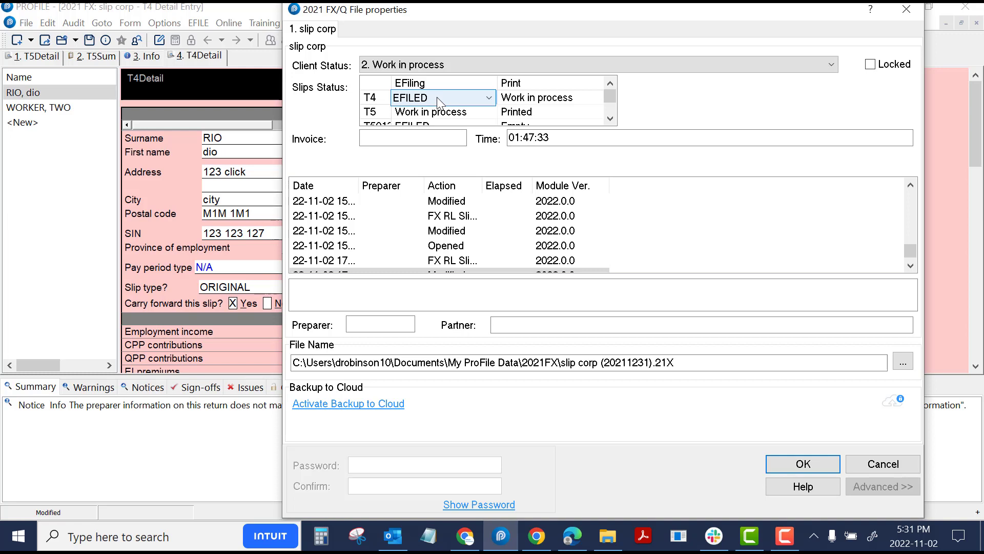
left_click(437, 98)
left_click(437, 97)
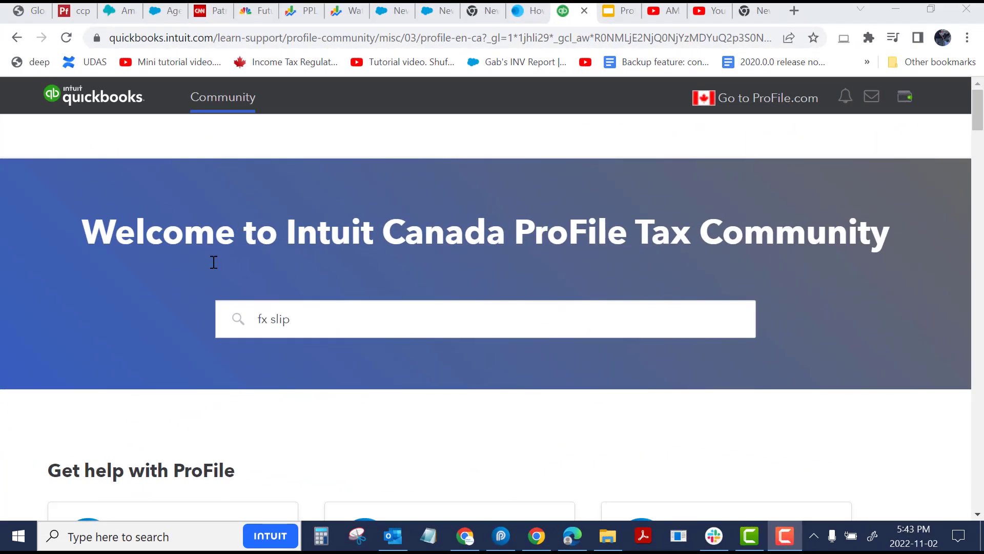
Pick the 'How to Internet file slips in the FX module' result from the 'fx slip' search
left_click(314, 319)
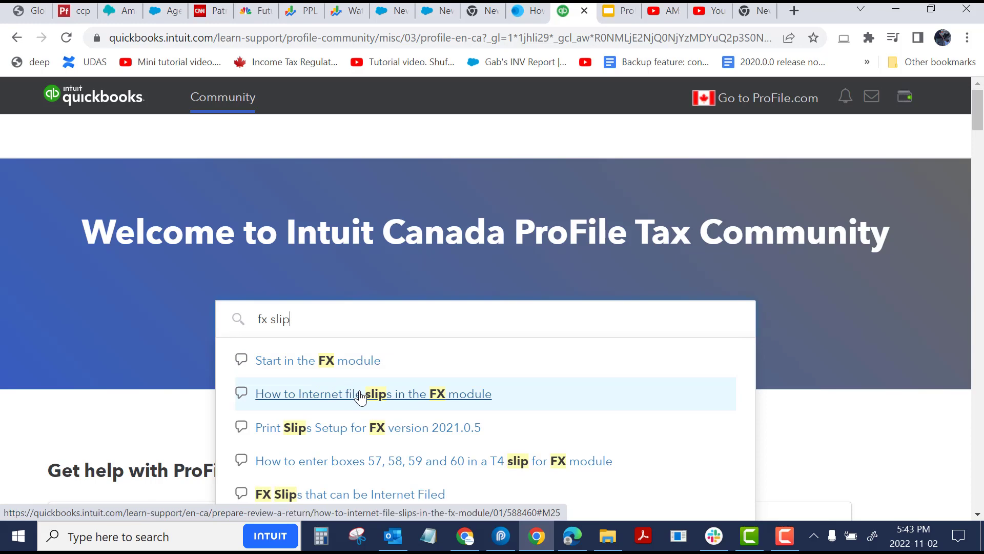
left_click(360, 396)
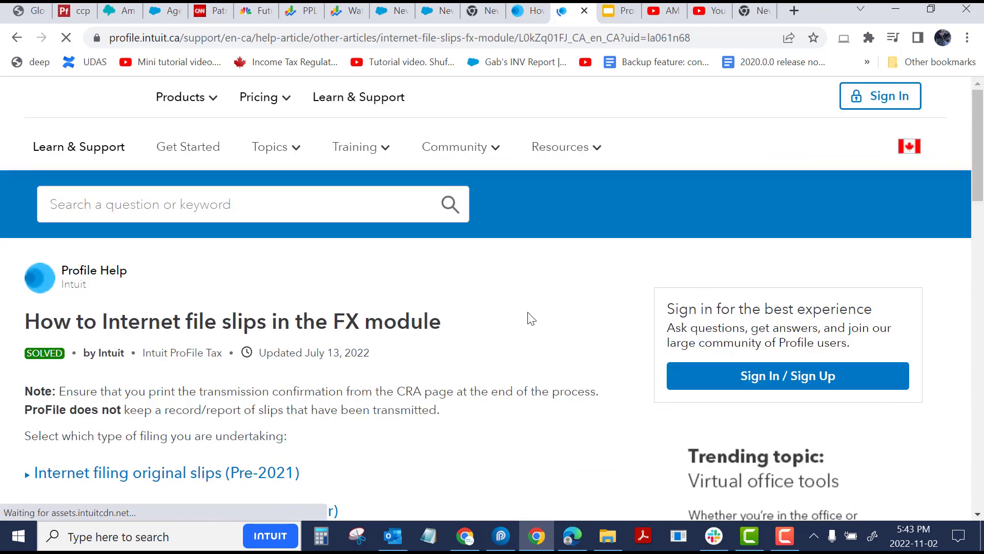
left_click_drag(977, 154, 977, 195)
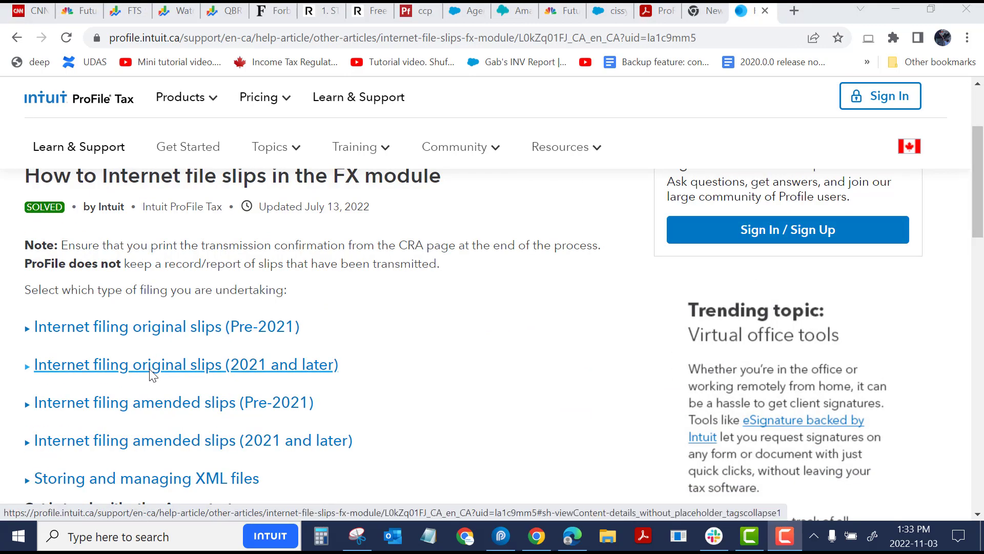
Expand 'Internet filing original slips (2021 and later)' and scroll to step 13's CRA receipt confirmation
left_click(150, 369)
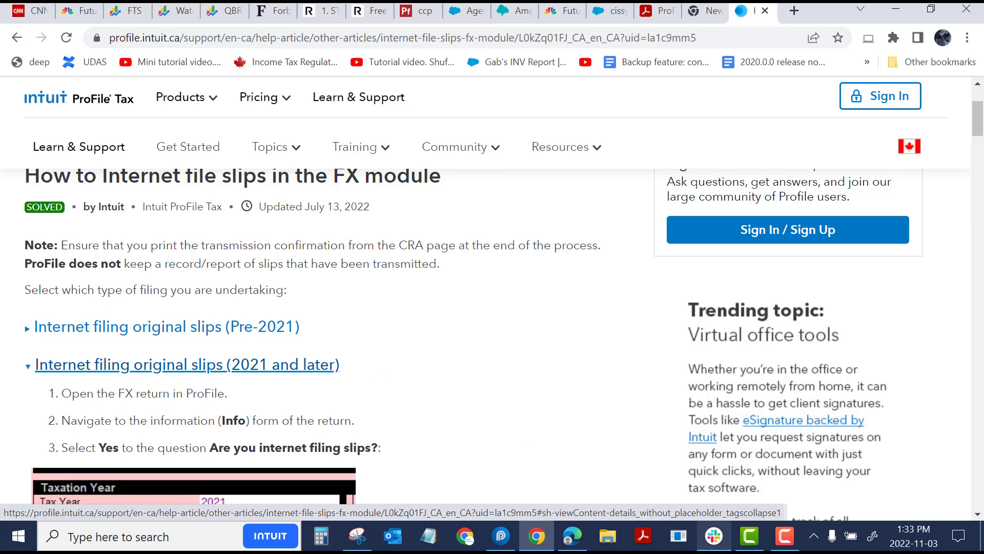
left_click(978, 513)
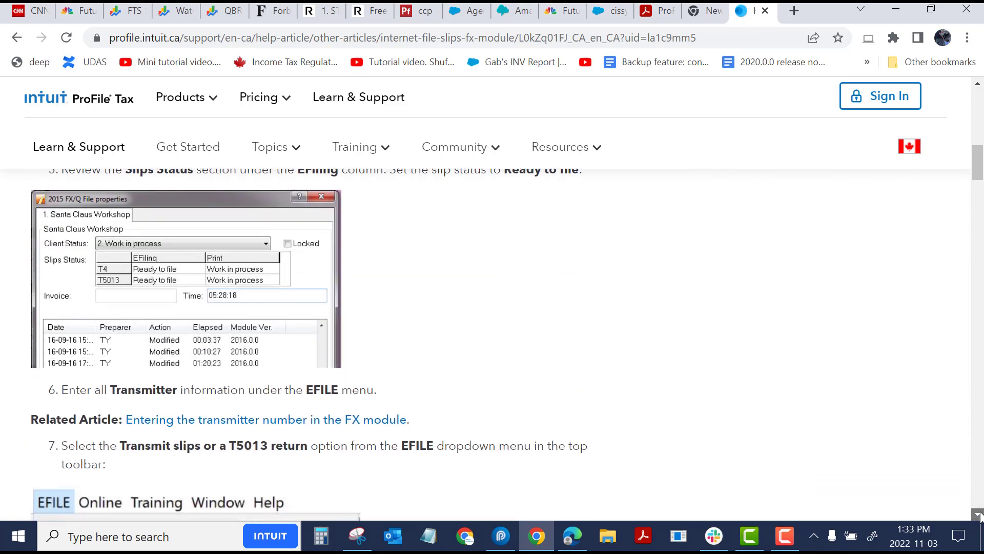
left_click(978, 514)
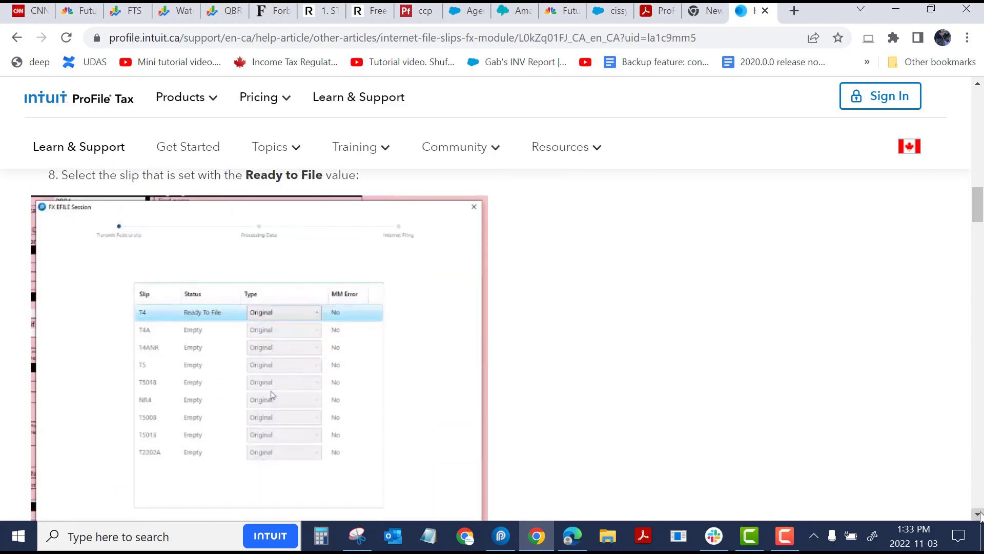
left_click(978, 513)
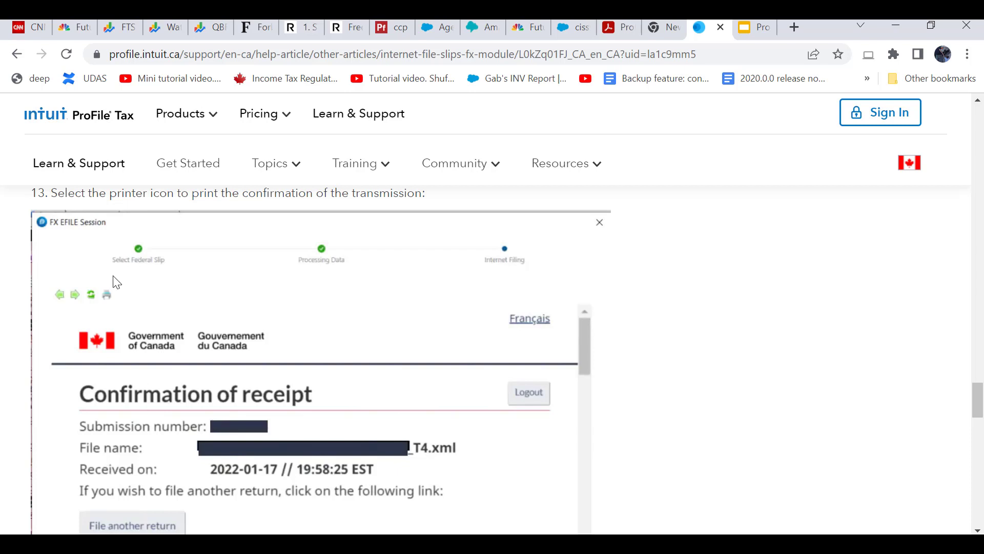
left_click_drag(109, 308, 102, 302)
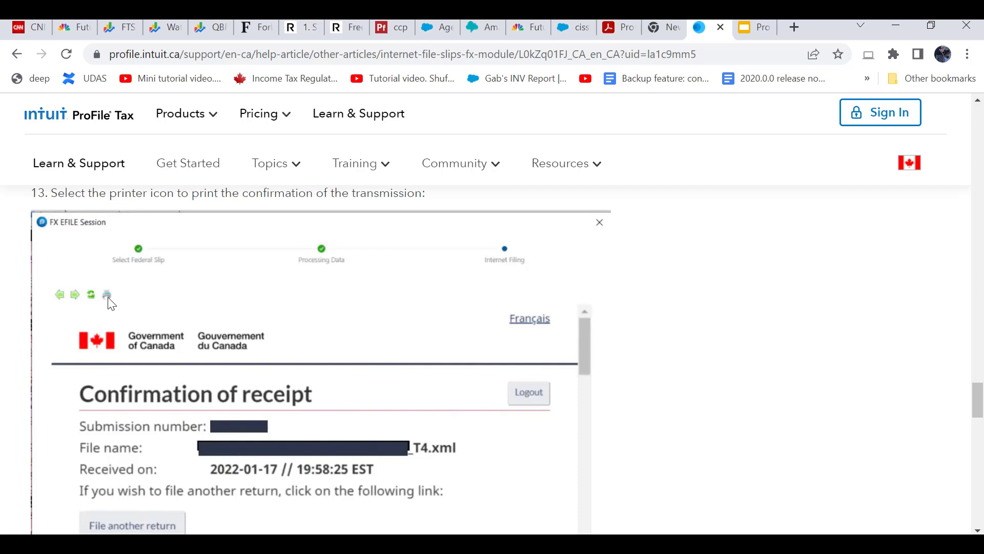